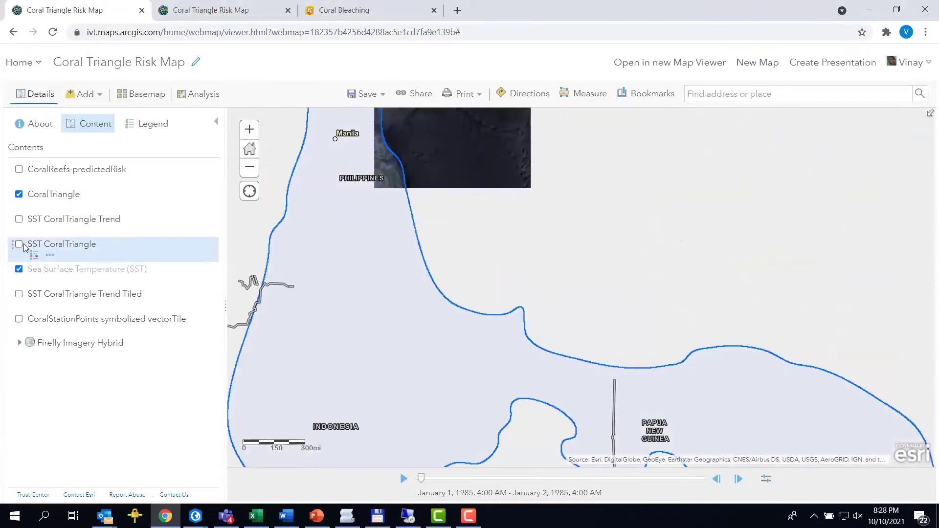
# - Zoom out to show the SST CoralTriangle layer over the whole Coral Triangle, then bring up analysis options
pyautogui.click(249, 166)
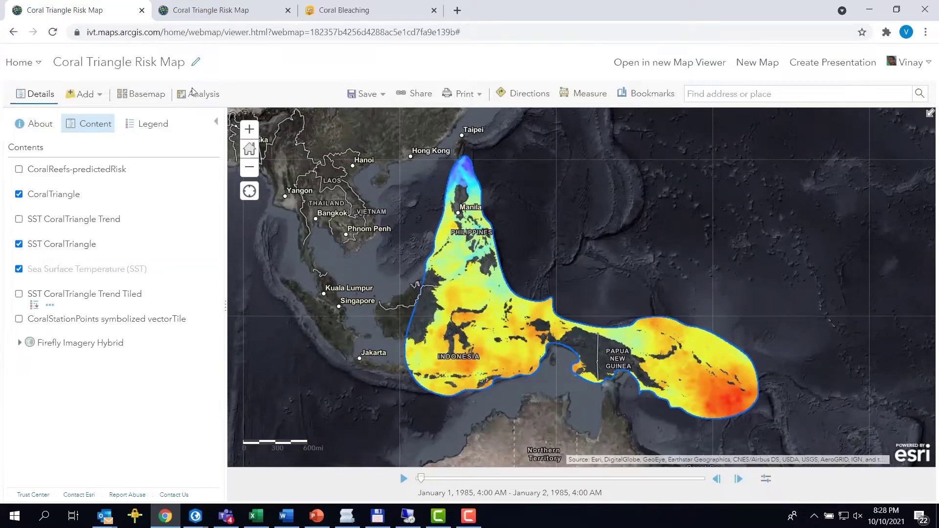
pyautogui.click(189, 98)
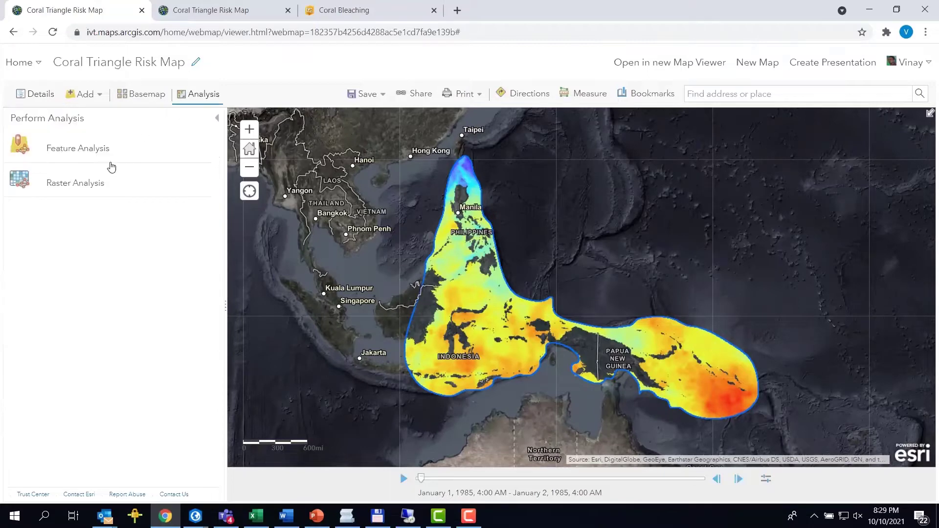
# - Run Generate Trend Raster as a Harmonic fit named SST_CoralTriangle_trend, then return to the layer list
pyautogui.click(93, 184)
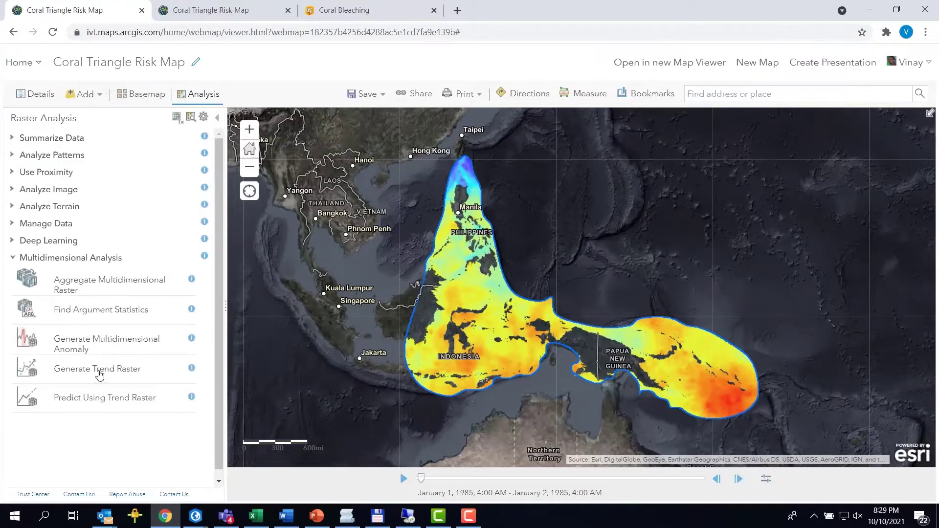
pyautogui.click(98, 369)
pyautogui.click(184, 409)
pyautogui.click(151, 437)
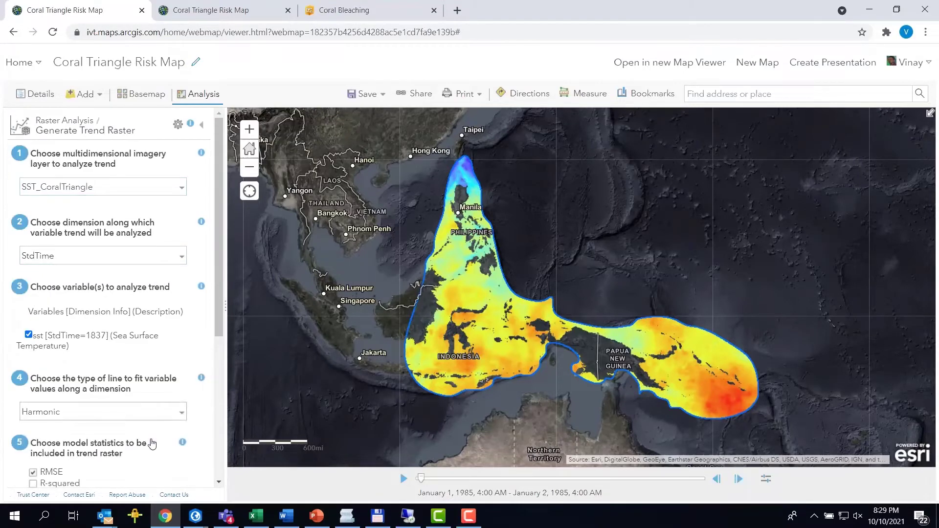
pyautogui.moveTo(218, 286); pyautogui.dragTo(236, 470)
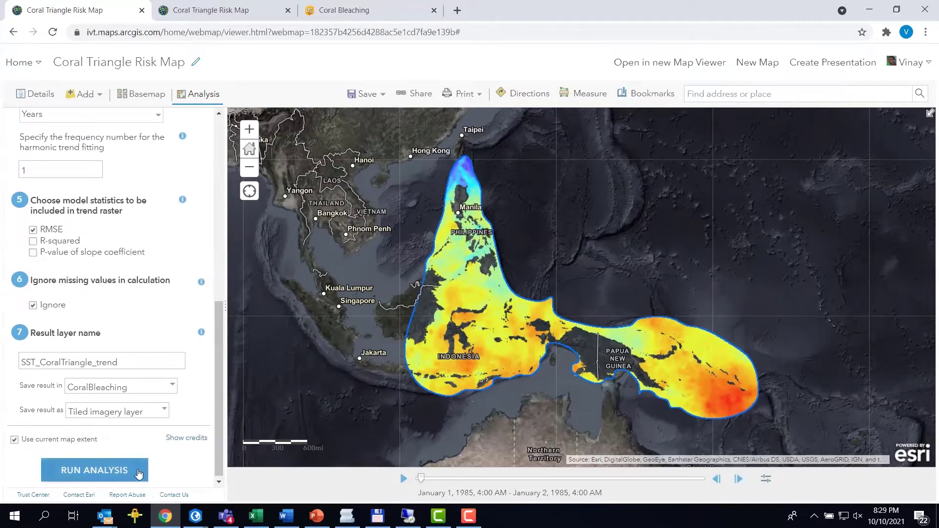
pyautogui.click(193, 96)
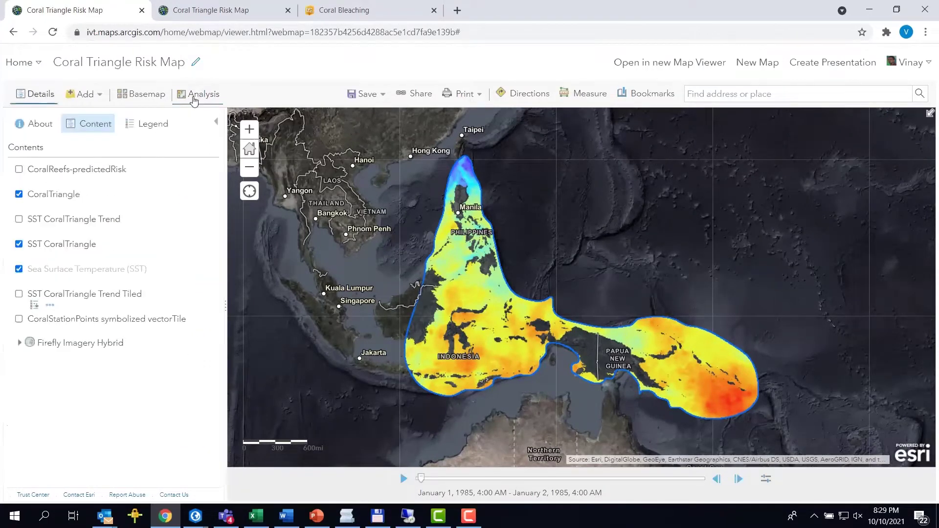
# - Turn on the SST CoralTriangle Trend layer and bring up the analysis options
pyautogui.click(19, 219)
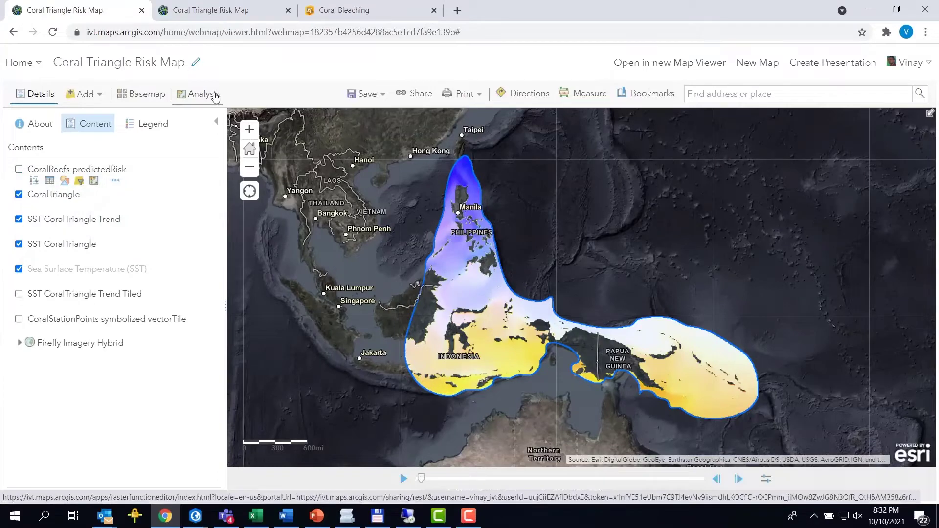
pyautogui.click(201, 96)
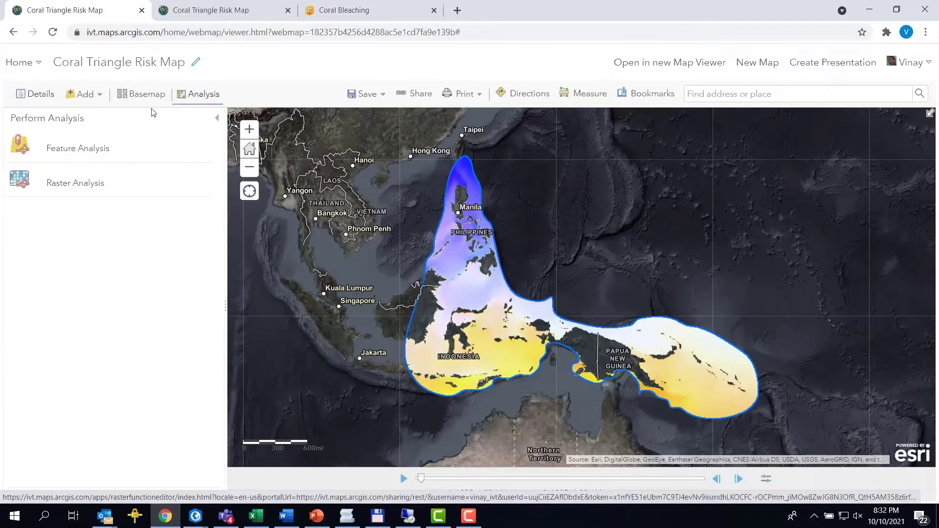
# - Build a raster function template holding Predict Using Trend, found by searching 'predict'
pyautogui.click(78, 187)
pyautogui.click(179, 121)
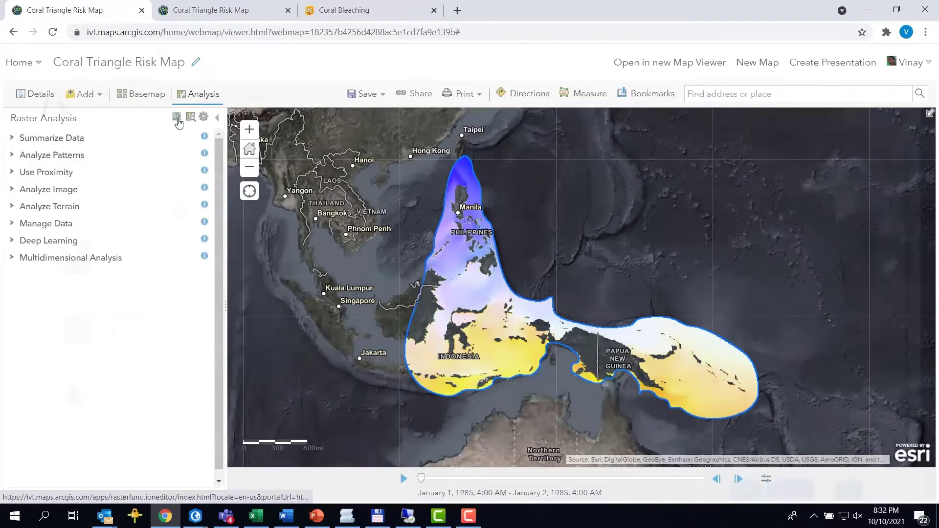
pyautogui.moveTo(233, 230); pyautogui.dragTo(241, 260)
pyautogui.click(166, 176)
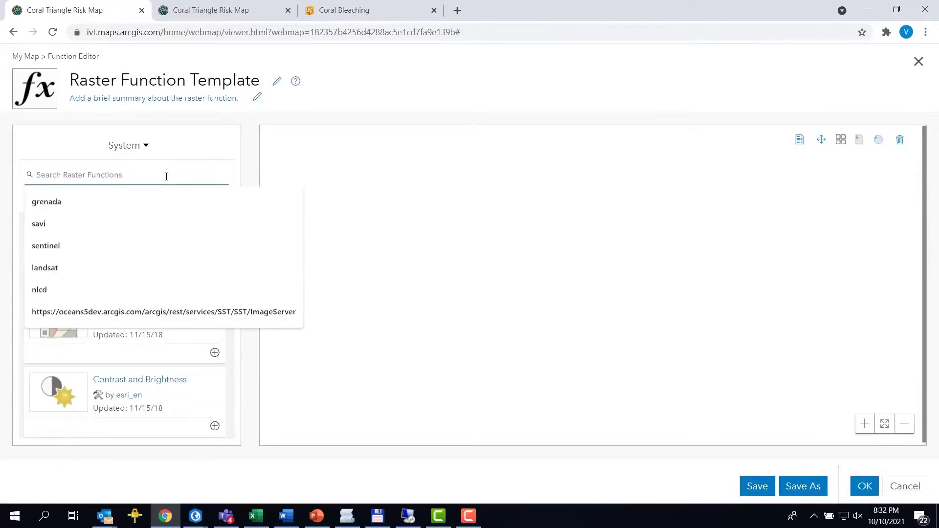
pyautogui.write('predict')
pyautogui.press('Return')
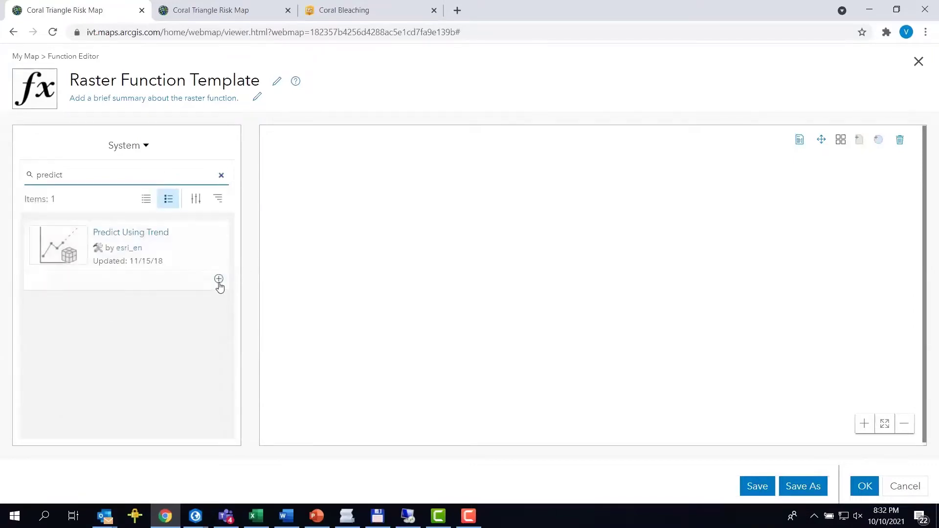
pyautogui.click(218, 281)
pyautogui.click(863, 485)
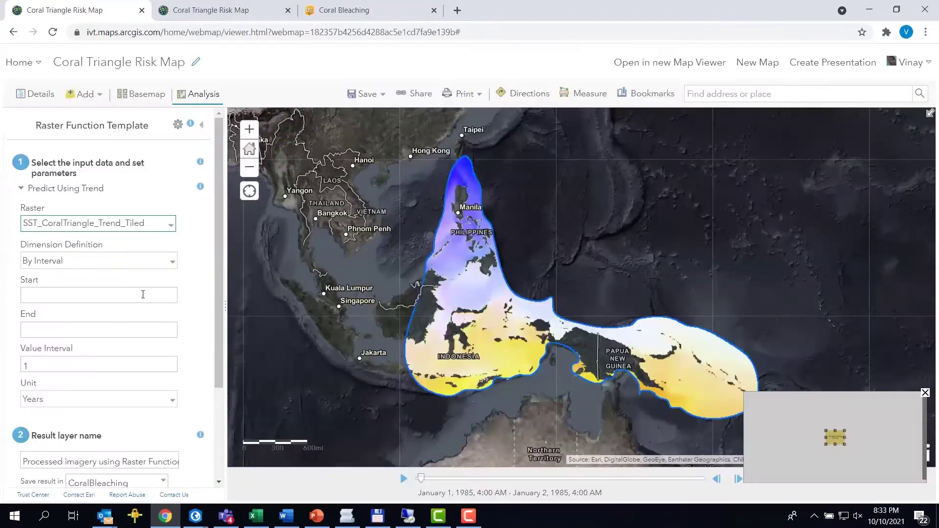
# - Discard template changes and set the prediction to run from 2020-03-31 to 2030-03-31
pyautogui.click(144, 296)
pyautogui.write('2020-03-31T12:00:00')
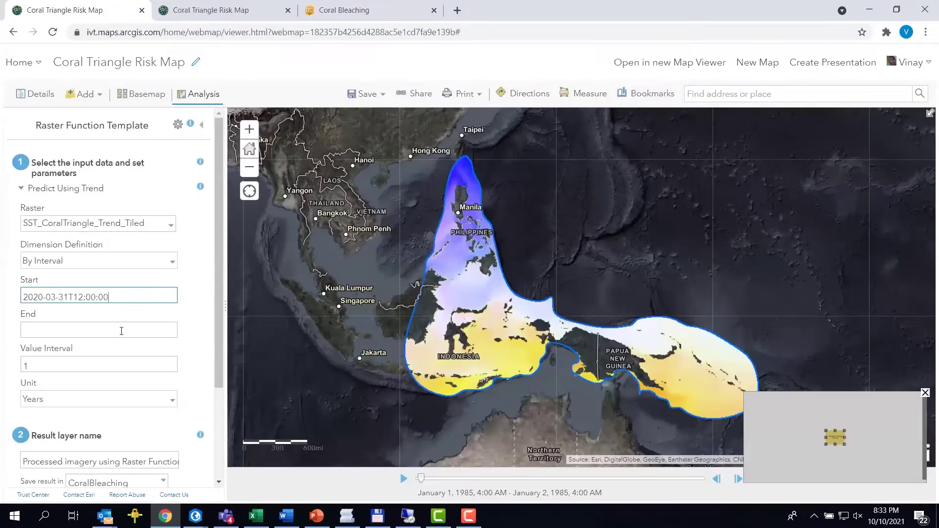
pyautogui.click(121, 331)
pyautogui.write('2020-03-31T12:00:00')
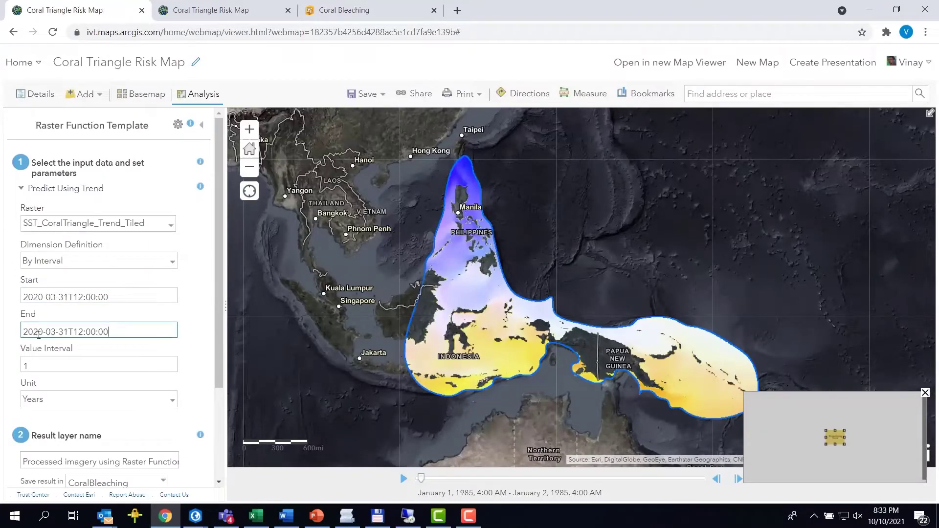
pyautogui.click(43, 335)
pyautogui.press('BackSpace')
pyautogui.write('3')
# - Preview the predicted risk map and play it through the time periods
pyautogui.scroll(-3, 220, 437)
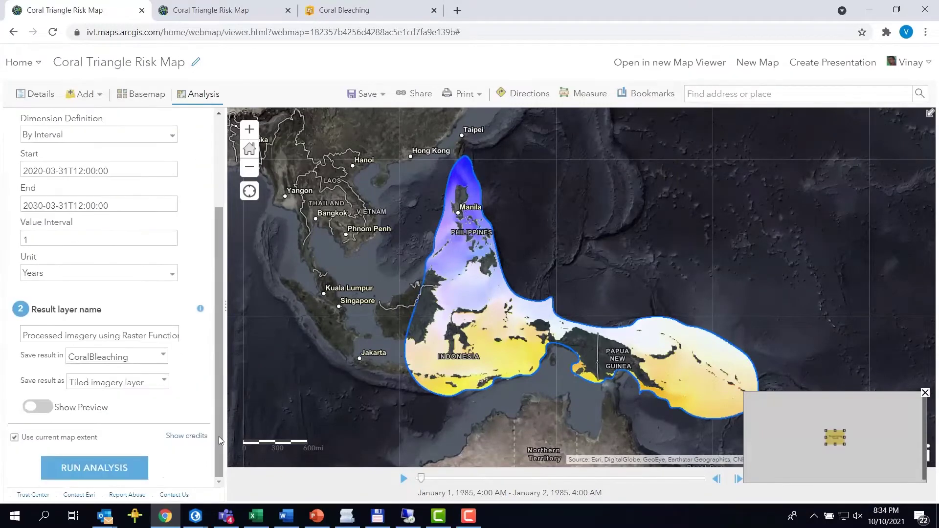
pyautogui.click(47, 410)
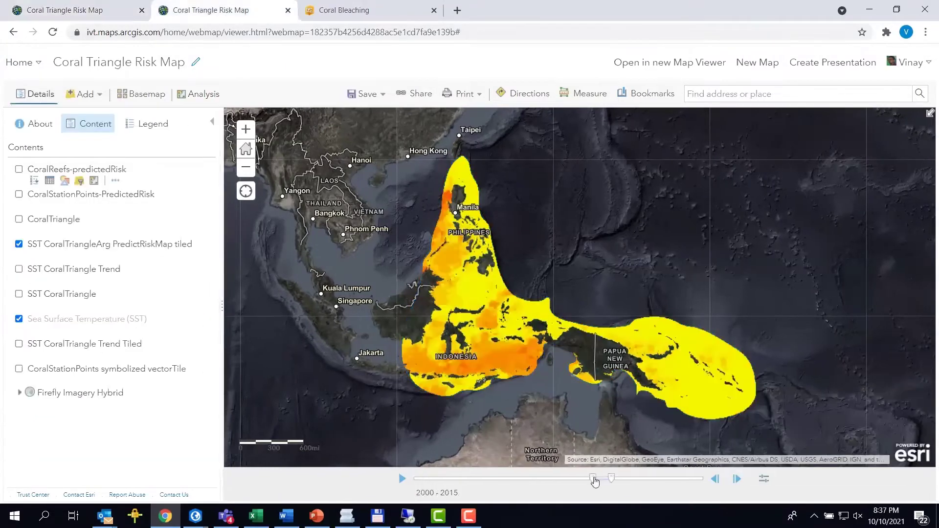
pyautogui.moveTo(593, 482)
pyautogui.mouseDown()
pyautogui.moveTo(618, 485)
pyautogui.moveTo(604, 483)
pyautogui.mouseUp()
pyautogui.click(402, 478)
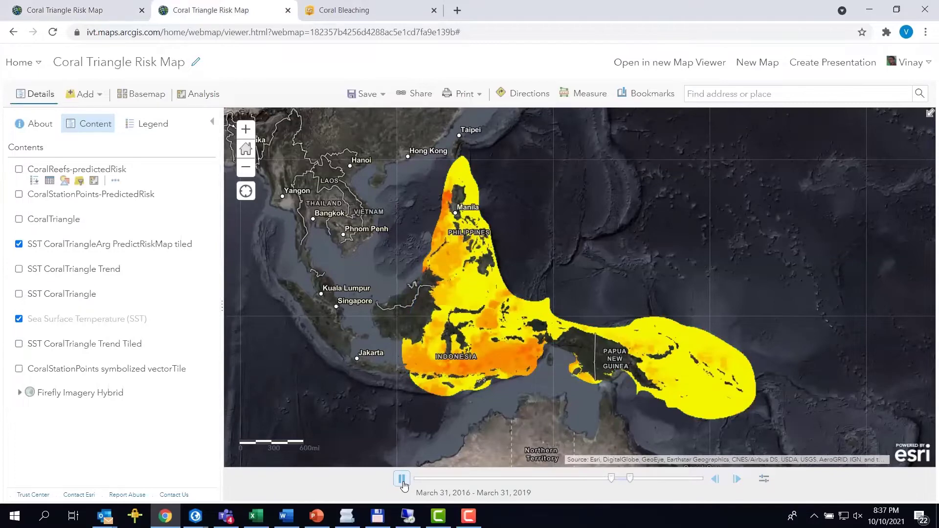
# - Move the time slider to March 31, 2029 - March 31, 2030, hide the risk map, show CoralTriangle
pyautogui.moveTo(649, 482); pyautogui.dragTo(694, 479)
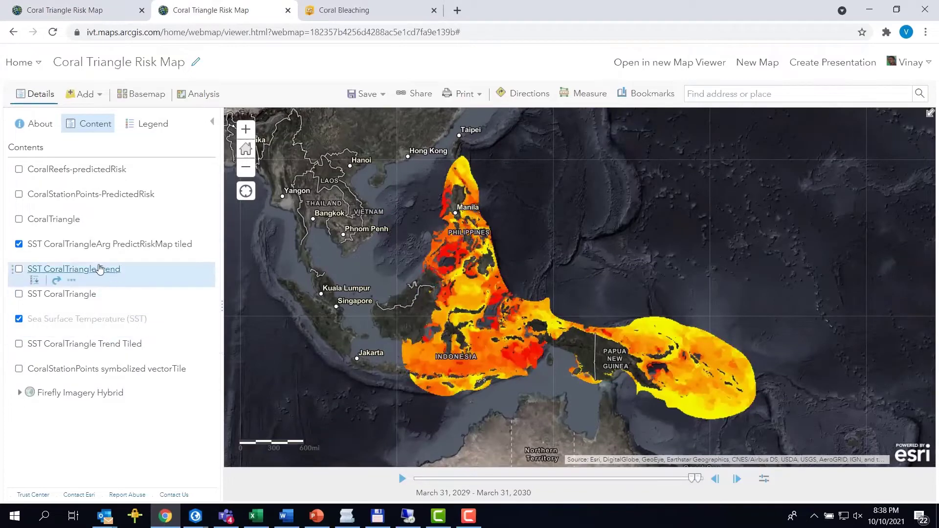
pyautogui.click(19, 244)
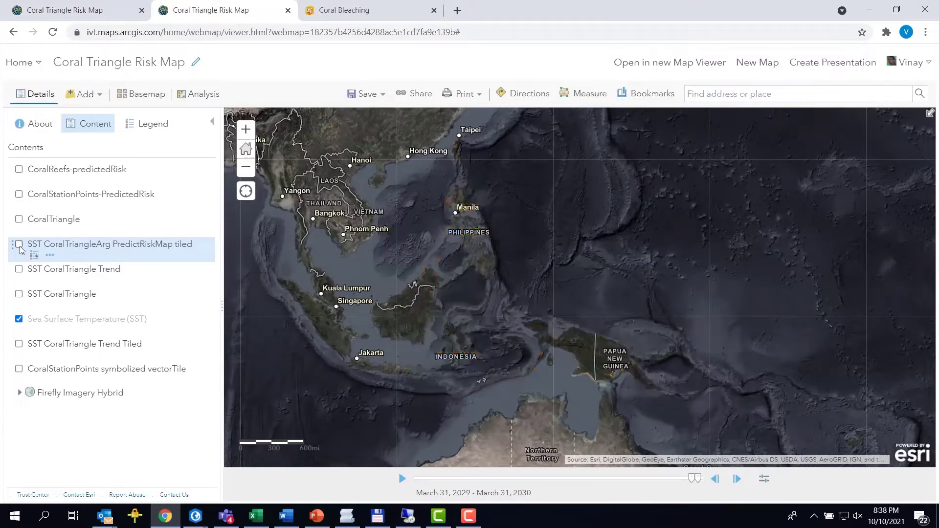
pyautogui.click(19, 219)
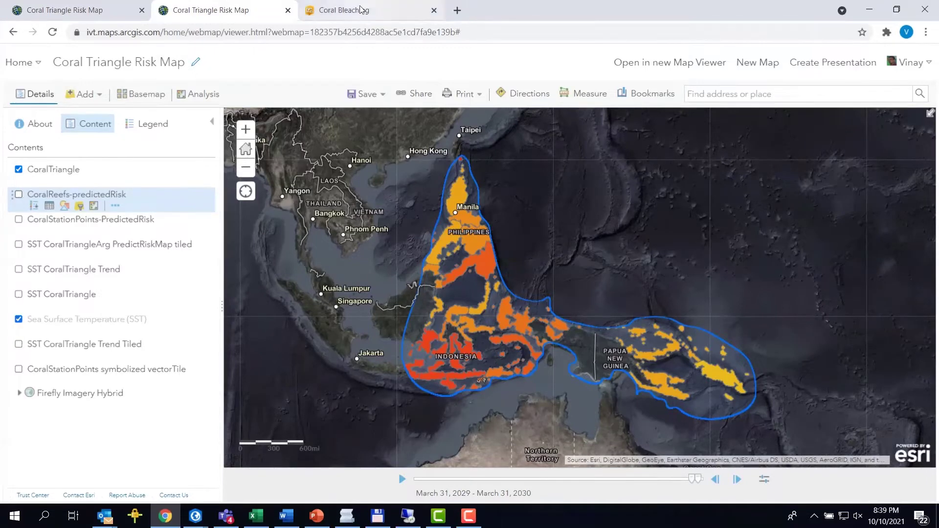
# - Switch to the Coral Bleaching browser tab
pyautogui.hotkey('ctrl', 'Tab')
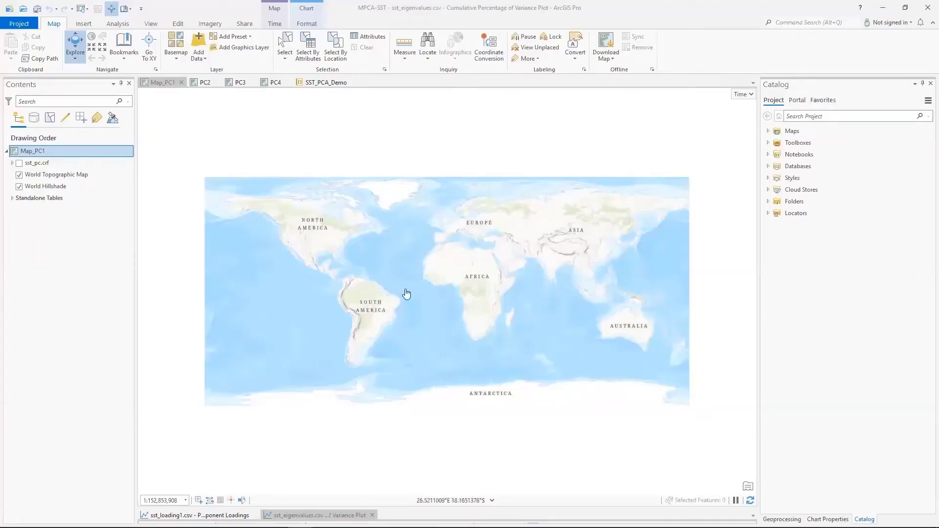
# - Add the monthly SST Zarr file as a multidimensional raster layer with the sst variable
pyautogui.click(198, 57)
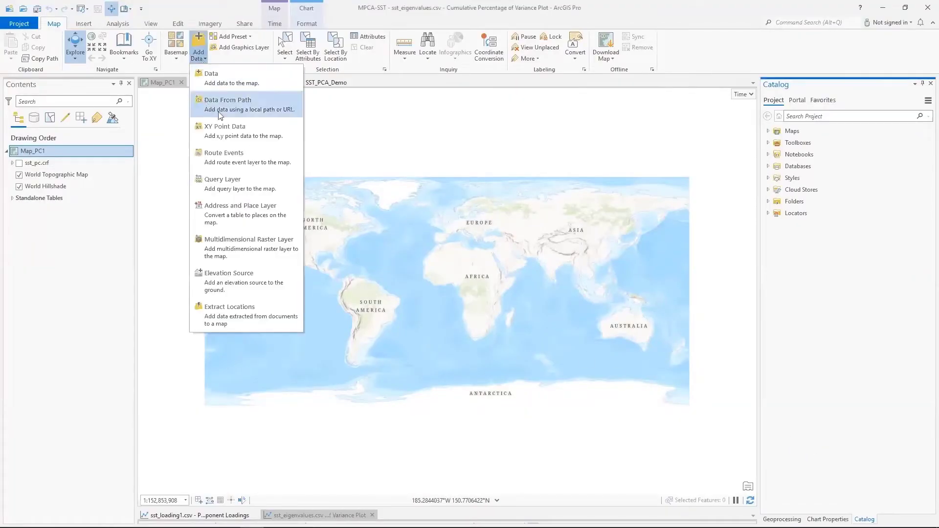
pyautogui.click(230, 247)
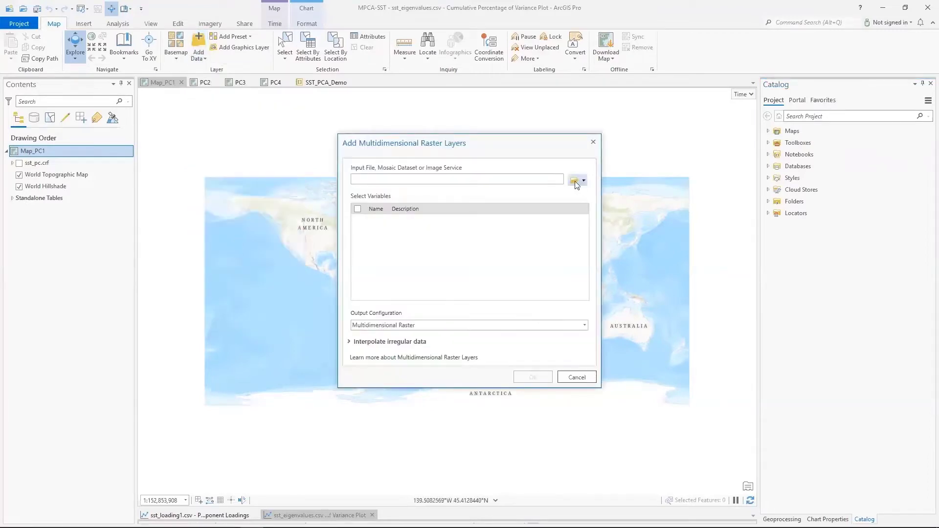
pyautogui.write('C:\\ZScience\\Data\\MdRaster\\SST_monthly_zarr.zarr')
pyautogui.click(366, 219)
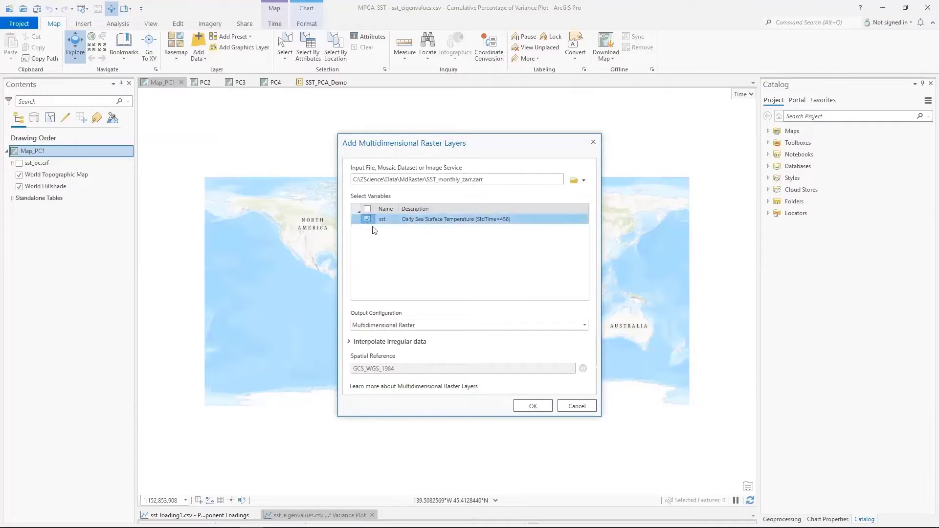
pyautogui.click(538, 406)
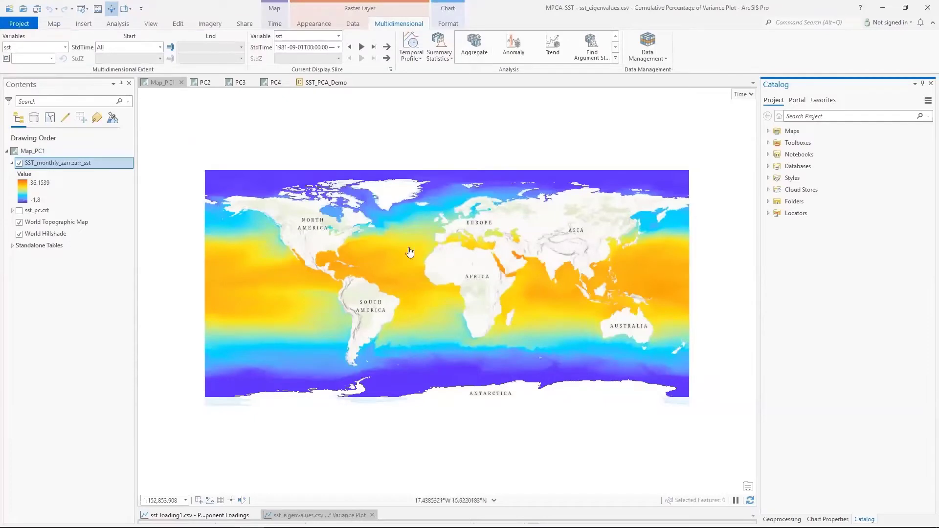
# - Review the time slice list without changes, then open Multidimensional Principal Components
pyautogui.click(338, 47)
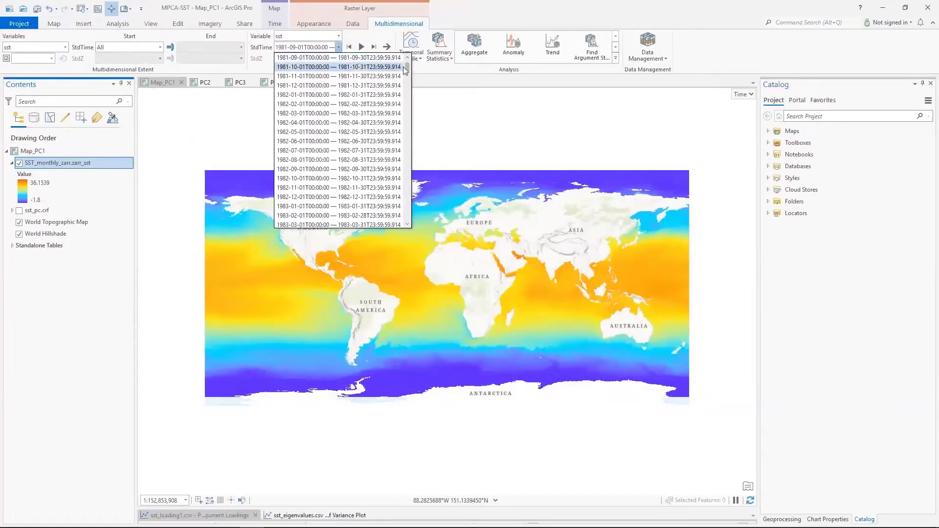
pyautogui.moveTo(405, 67); pyautogui.dragTo(404, 146)
pyautogui.click(489, 303)
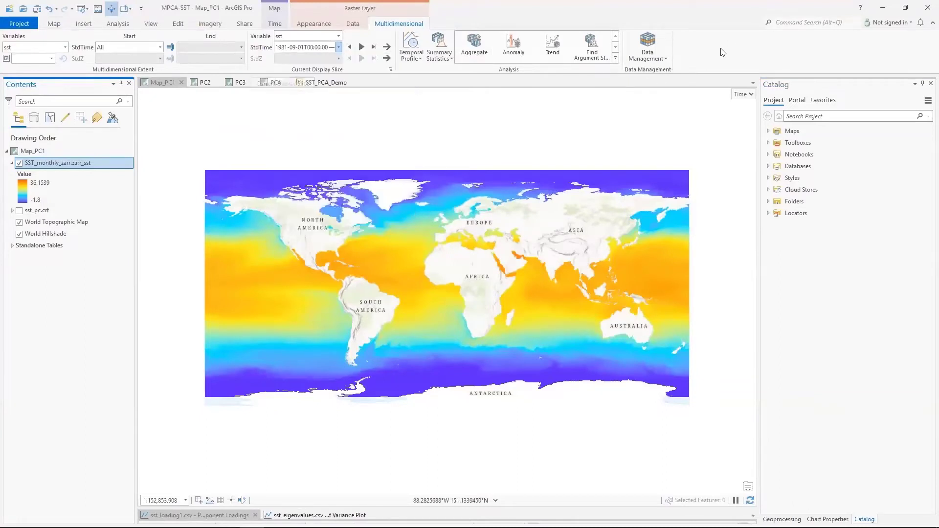
pyautogui.click(792, 521)
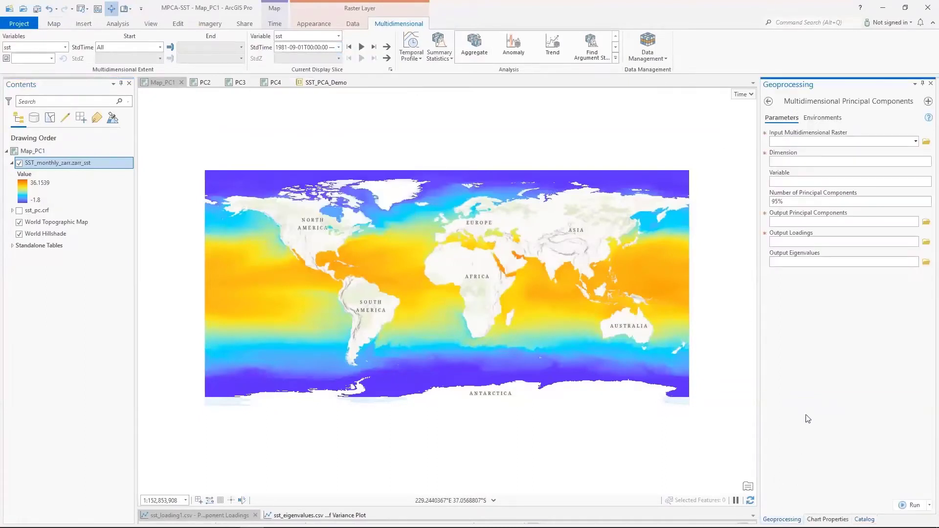
# - Set SST_monthly_zarr.zarr_sst as the PCA input and display sst_pc.crf instead of the SST layer
pyautogui.click(914, 142)
pyautogui.click(831, 150)
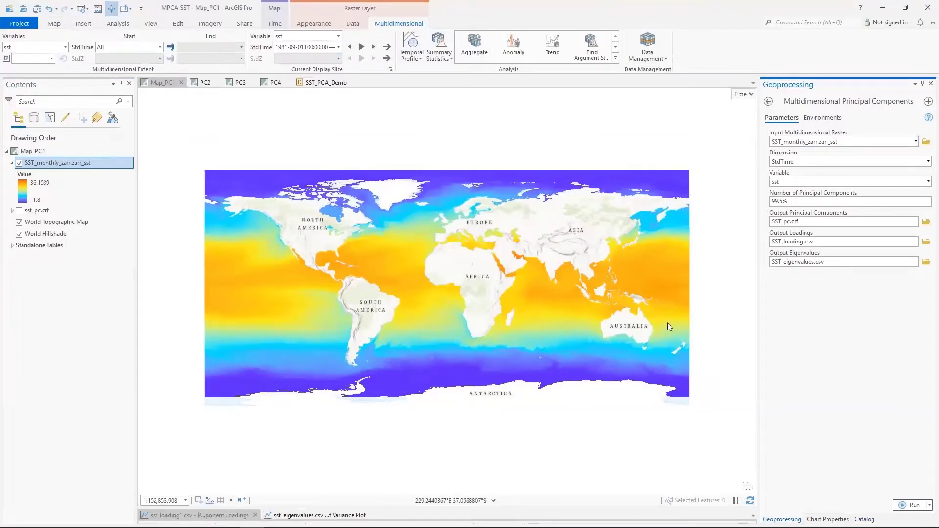
pyautogui.click(19, 163)
pyautogui.click(19, 210)
# - Expand Standalone Tables, enlarge the chart pane and show the Cumulative Percentage of Variance Plot
pyautogui.click(13, 245)
pyautogui.moveTo(414, 458); pyautogui.dragTo(332, 384)
pyautogui.click(329, 395)
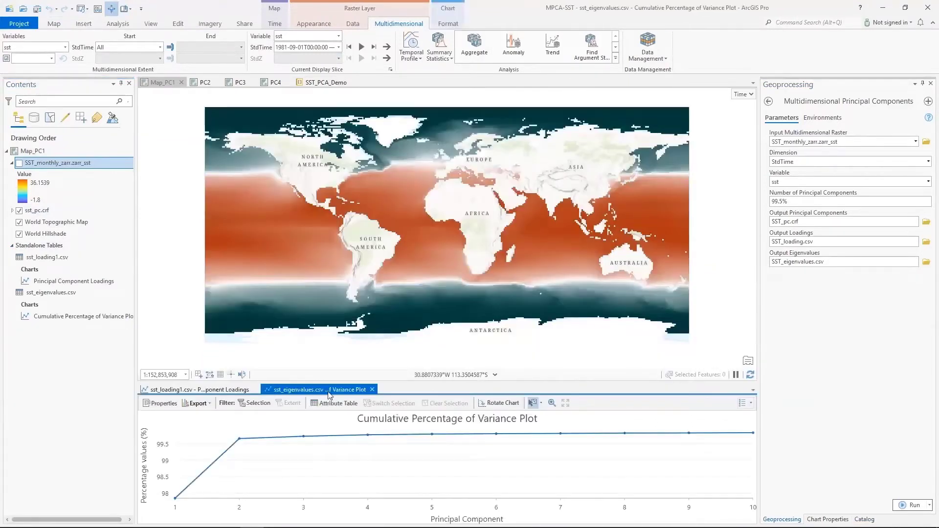
# - Show the sst_loading1.csv Principal Component Loadings chart with the PC_1 series
pyautogui.moveTo(370, 437)
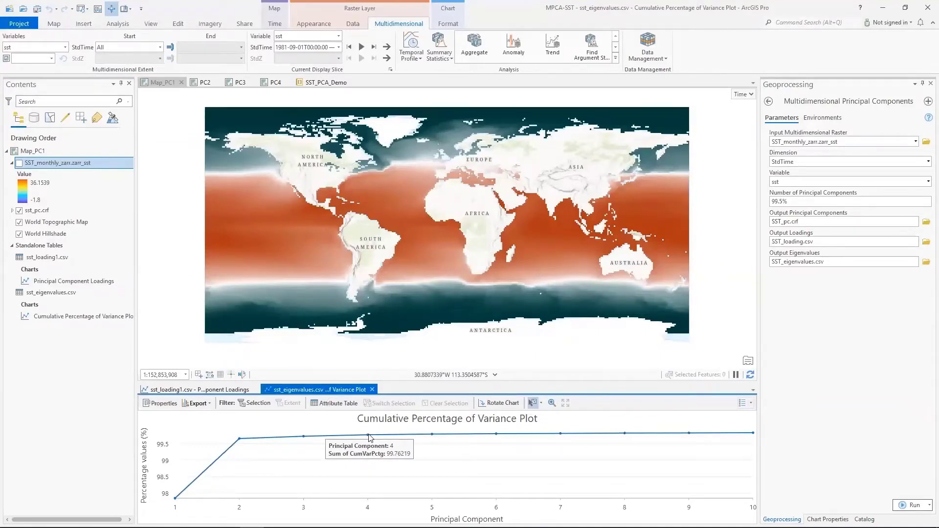
pyautogui.click(232, 391)
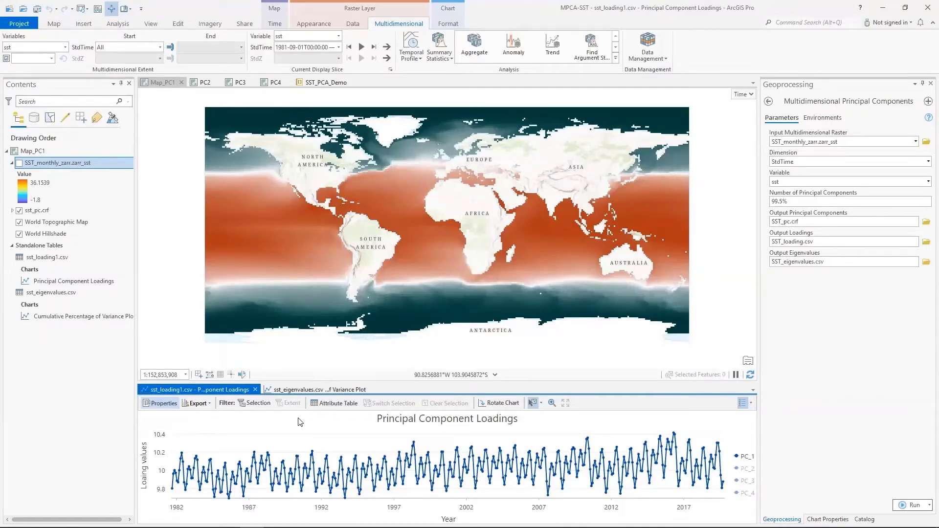
# - Show the PC2 map of sst_pc.crf and replace the PC_1 loading series with PC_2 in the chart
pyautogui.click(205, 82)
pyautogui.click(745, 456)
pyautogui.click(745, 469)
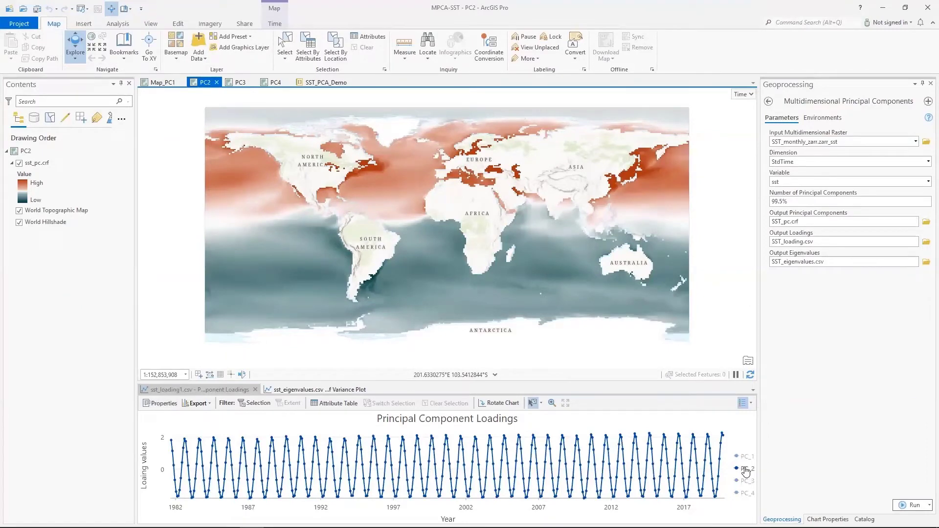
# - Show the PC3 map of sst_pc.crf and plot the PC_3 loading series in the chart
pyautogui.click(239, 83)
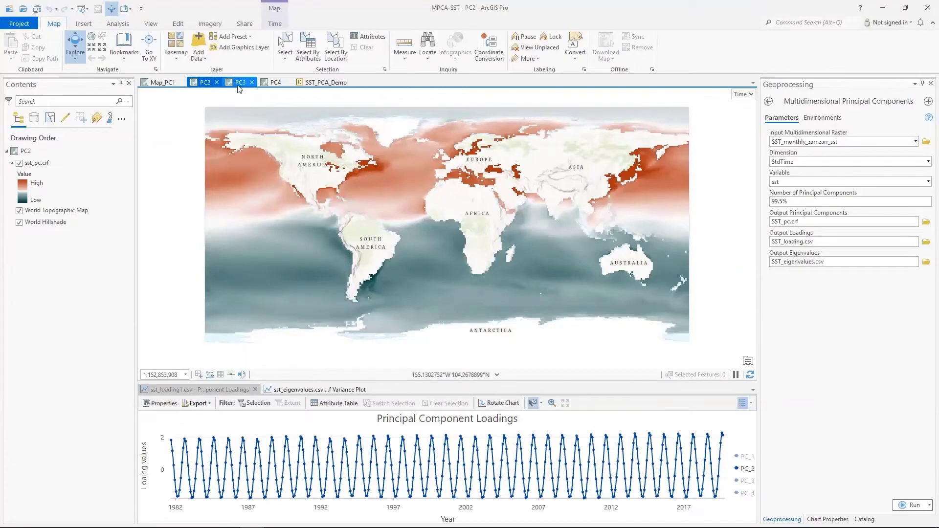
pyautogui.click(742, 481)
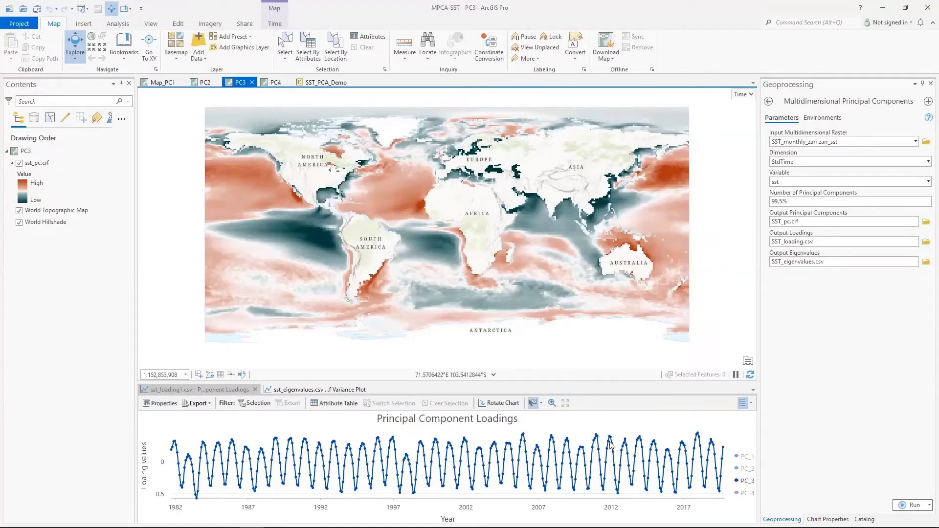
pyautogui.moveTo(615, 440)
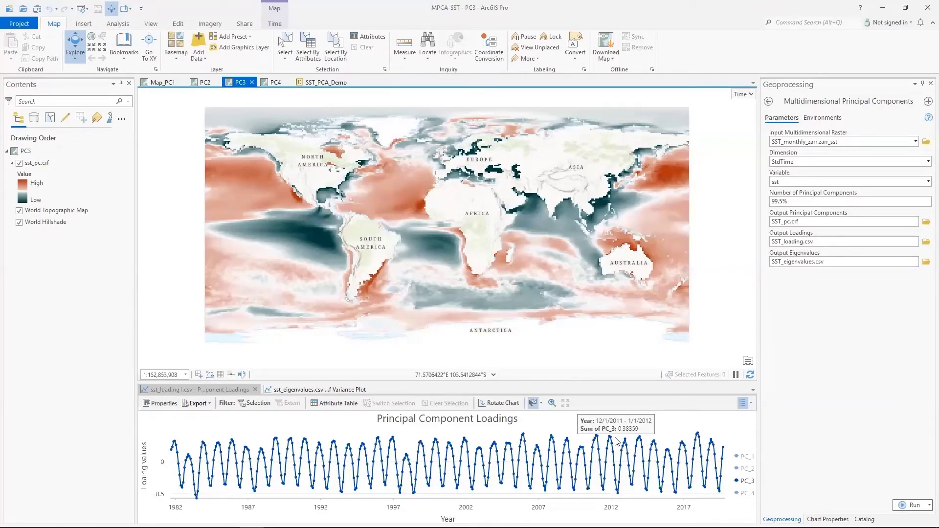
# - Show the PC4 map with its PC_4 loading series, then bring up the SST_PCA_Demo notebook
pyautogui.click(275, 82)
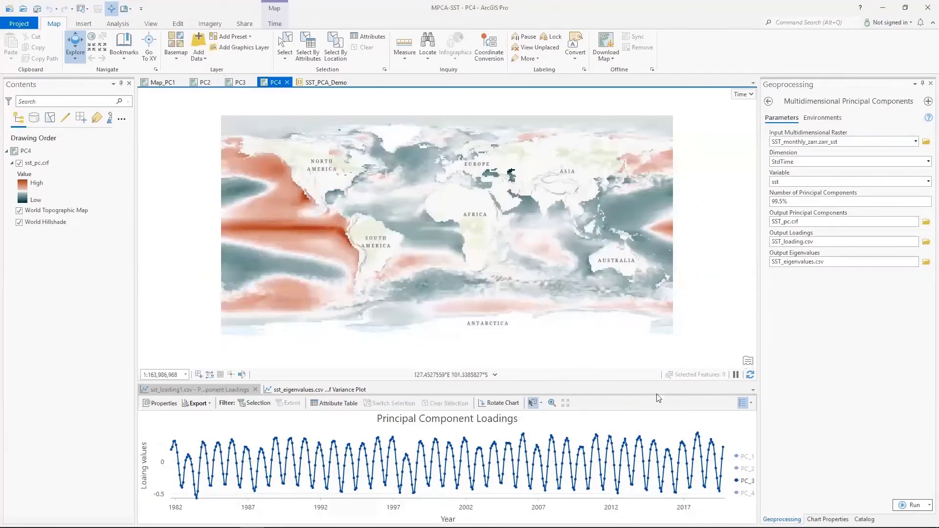
pyautogui.click(742, 493)
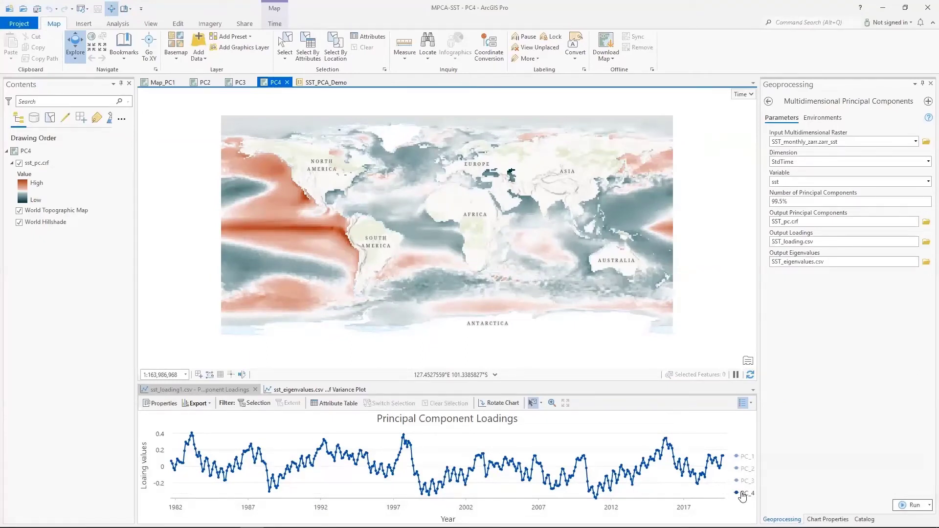
pyautogui.moveTo(191, 437)
pyautogui.moveTo(403, 437)
pyautogui.moveTo(666, 439)
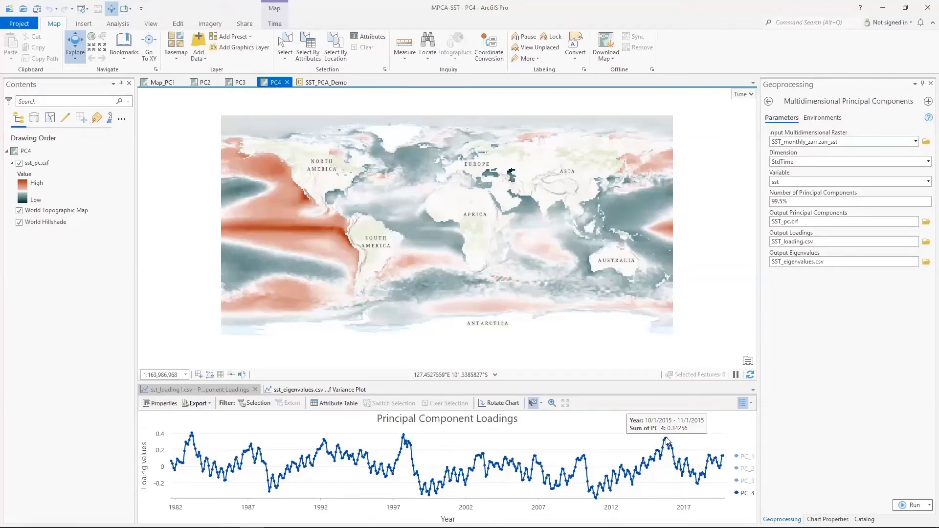
pyautogui.click(324, 82)
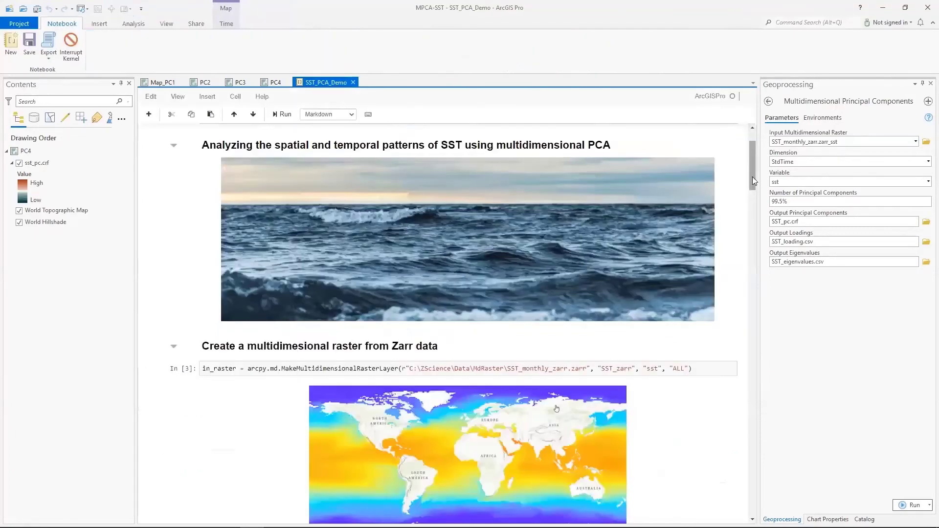
pyautogui.moveTo(752, 177); pyautogui.dragTo(734, 322)
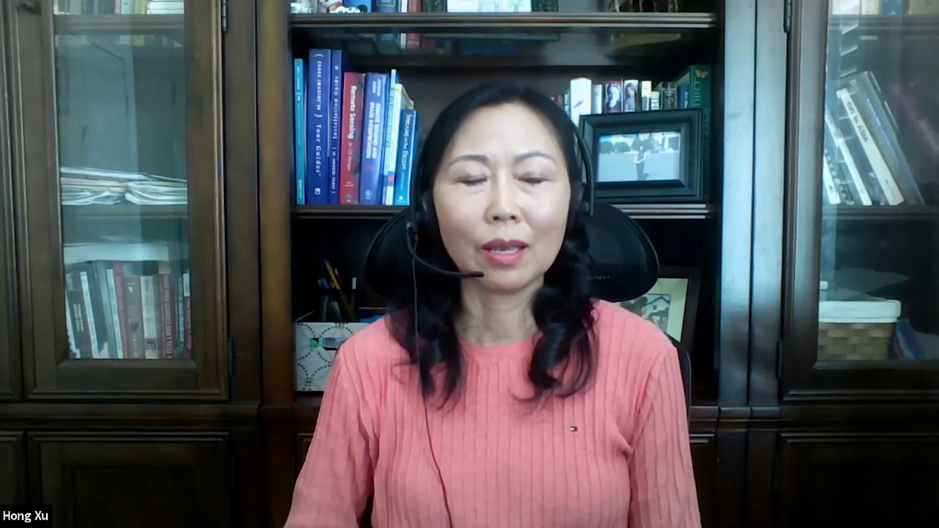